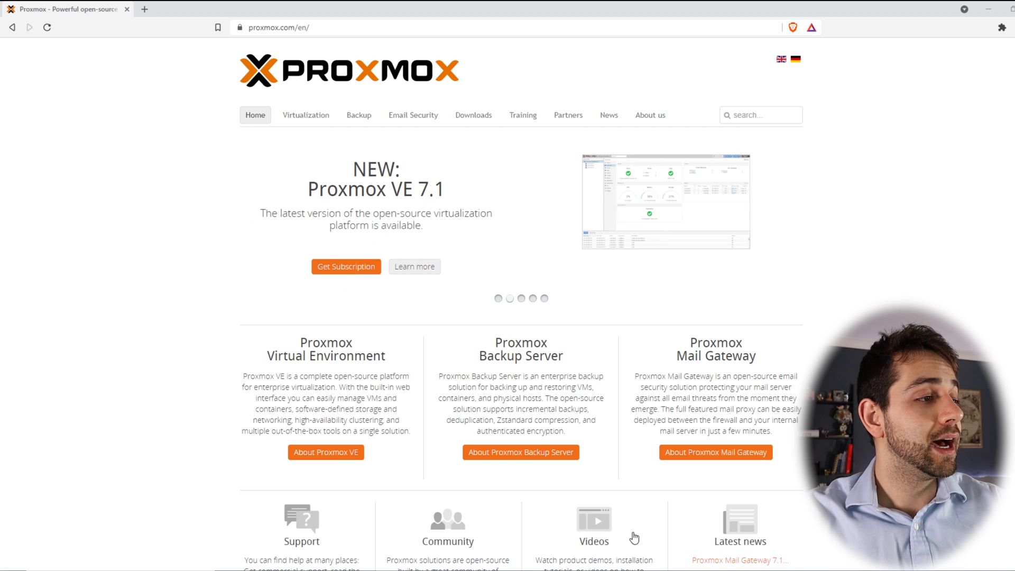
Step: Browse the Proxmox homepage and open the Virtualization page
scroll(643, 425, "down", 1)
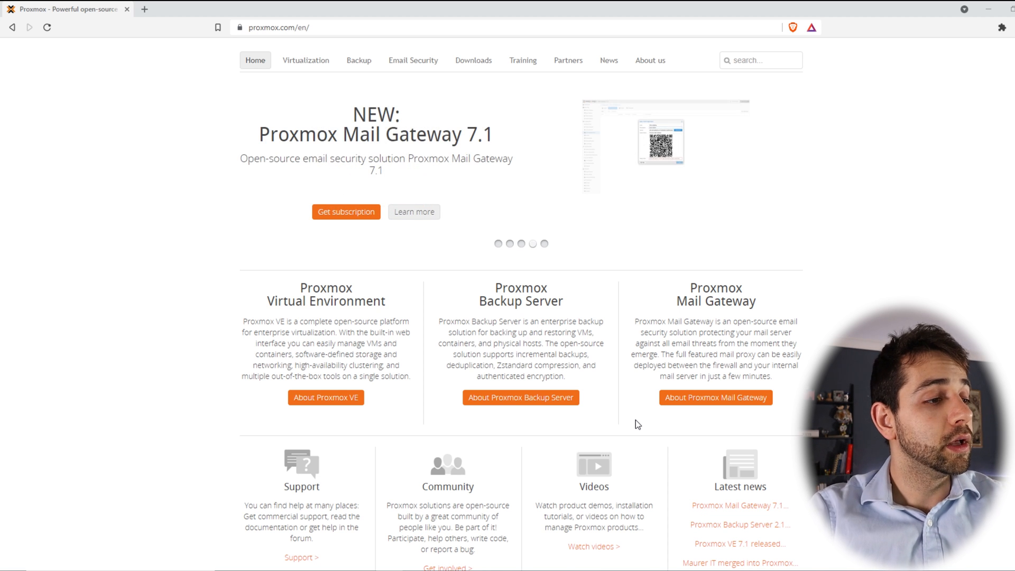
scroll(634, 417, "down", 2)
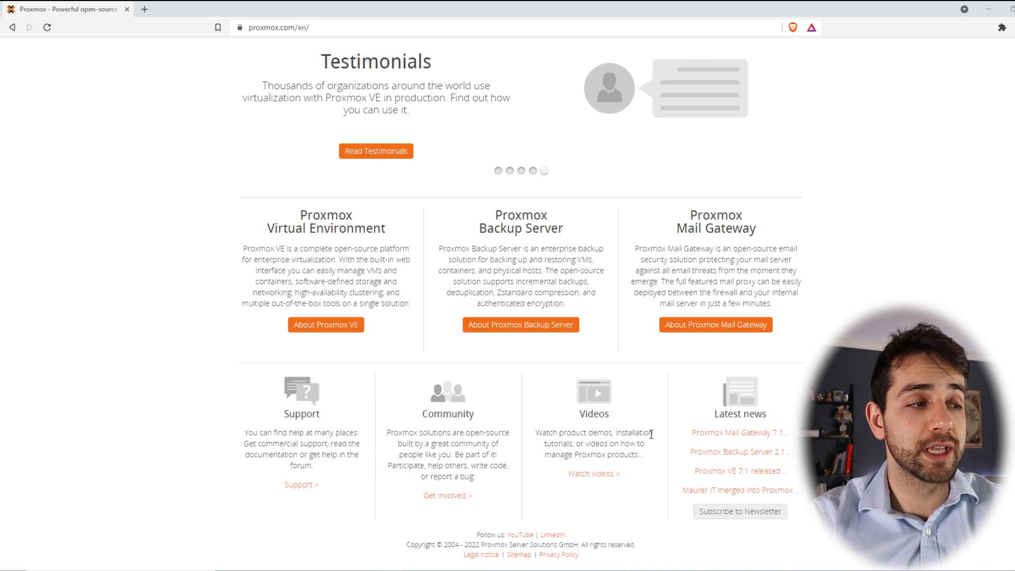
scroll(652, 434, "up", 3)
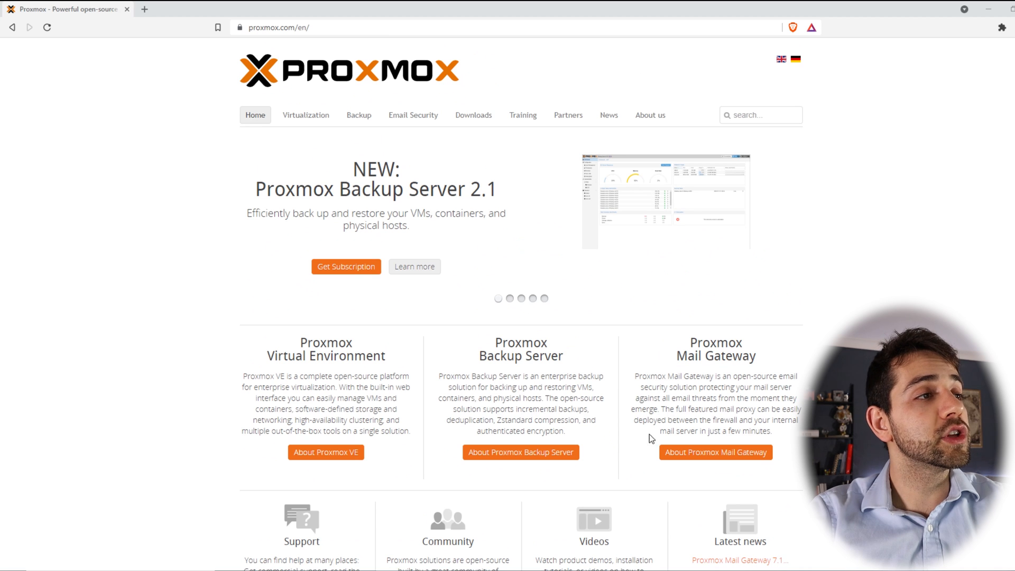
left_click(294, 118)
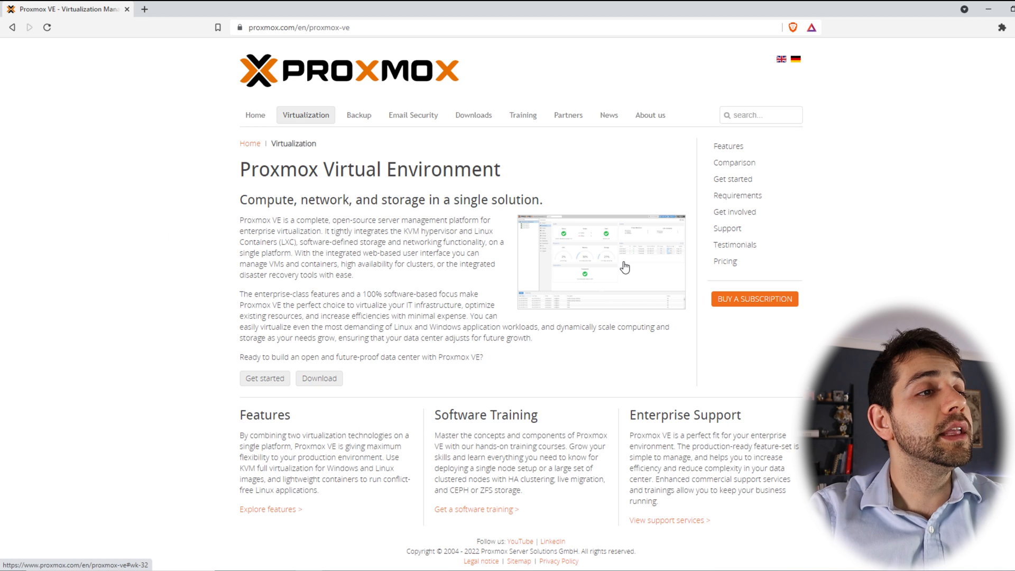
Step: Enlarge the Proxmox VE interface screenshot and close it again
left_click(587, 269)
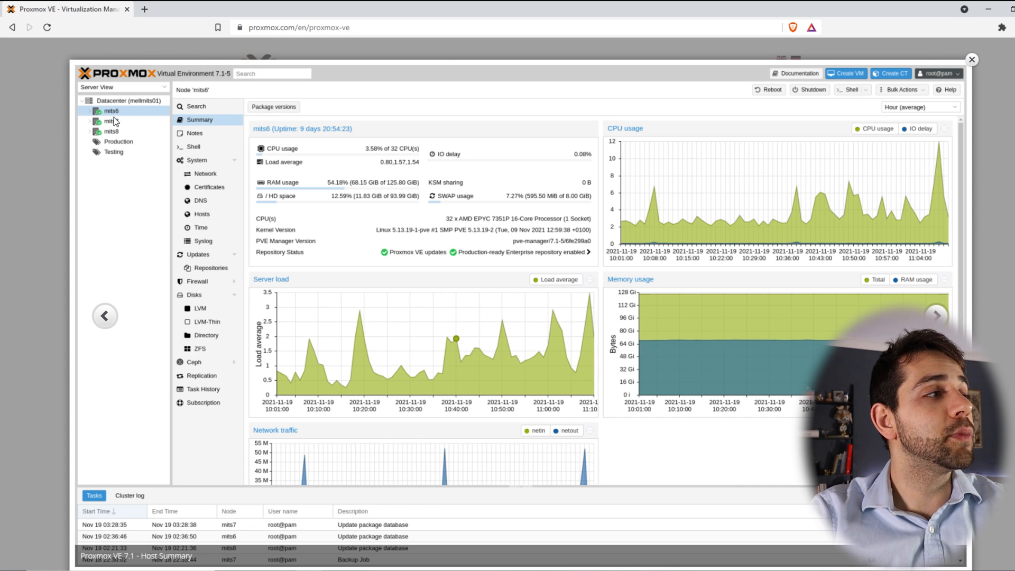
left_click(969, 58)
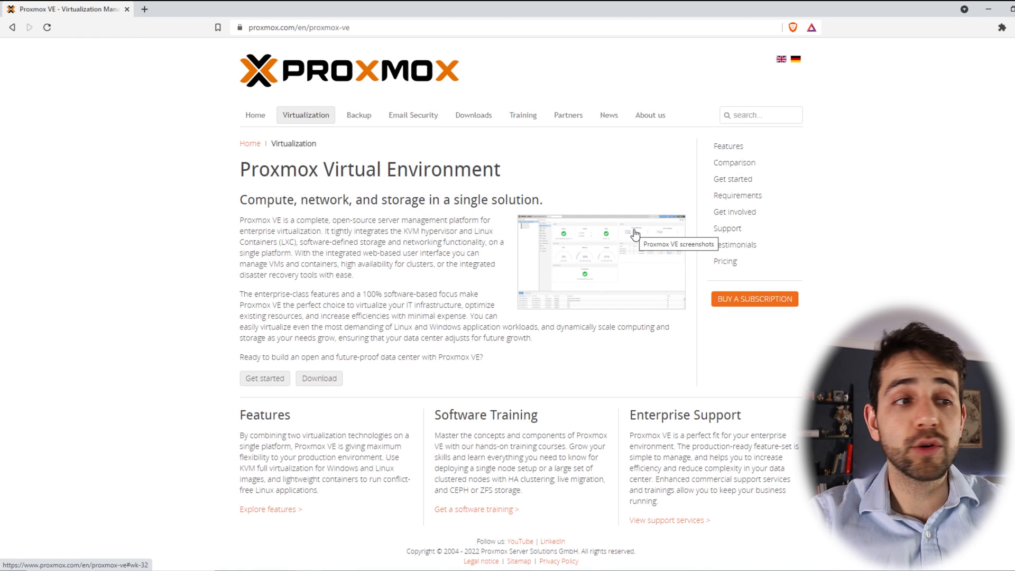
Step: Open the Downloads page and flash proxmox-ve_7.1-2.iso onto the Kingston USB drive with balenaEtcher
left_click(476, 120)
scroll(290, 331, "down", 2)
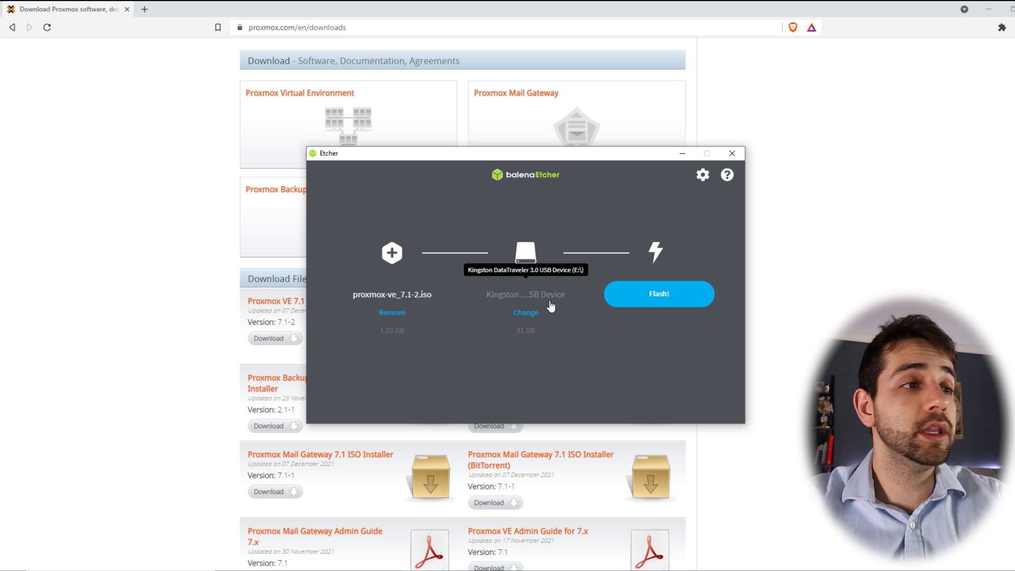
left_click(642, 291)
left_click(683, 153)
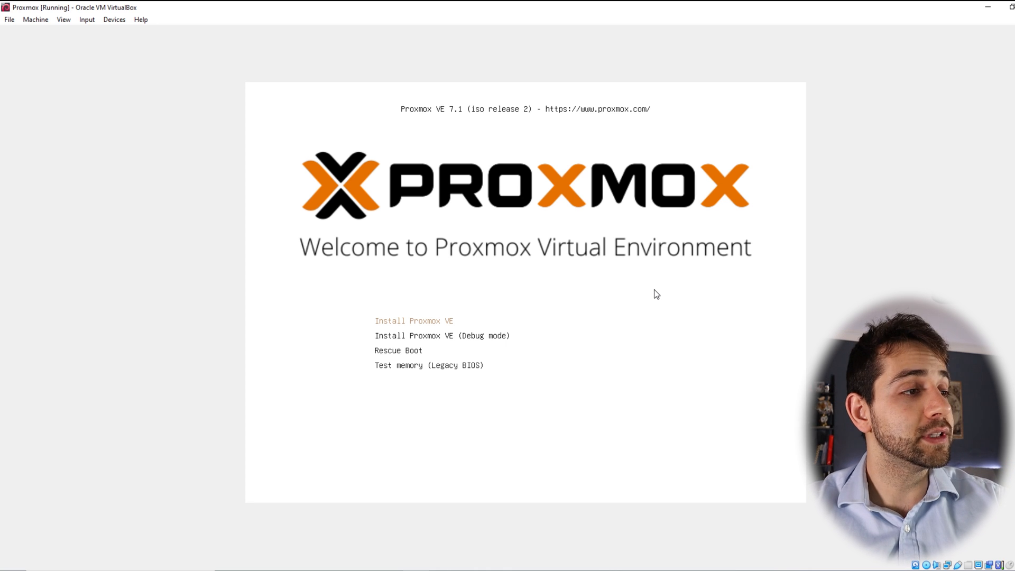
Step: Start the Proxmox VE installer from the boot menu and accept the license agreement
key("Return")
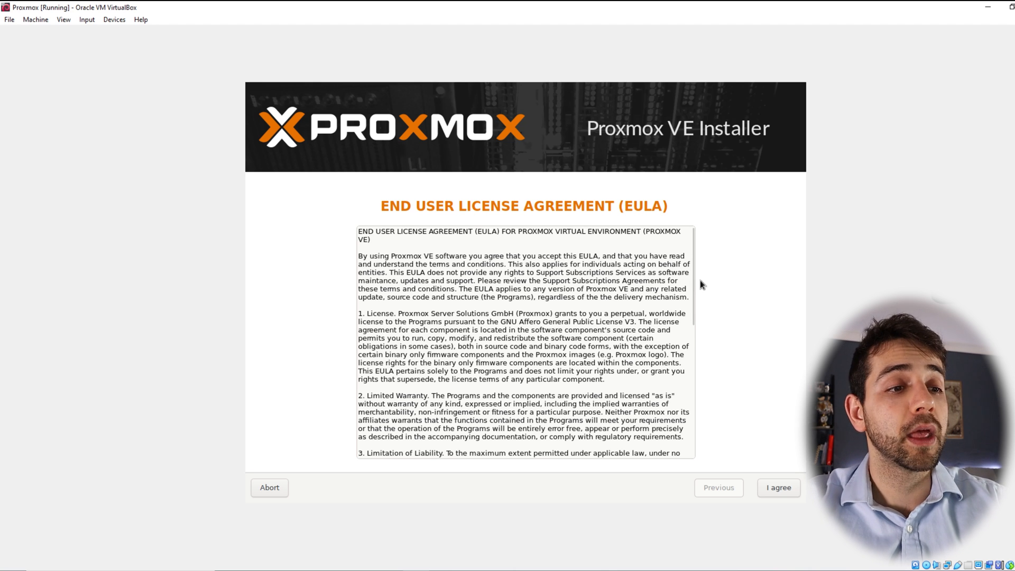
left_click(781, 491)
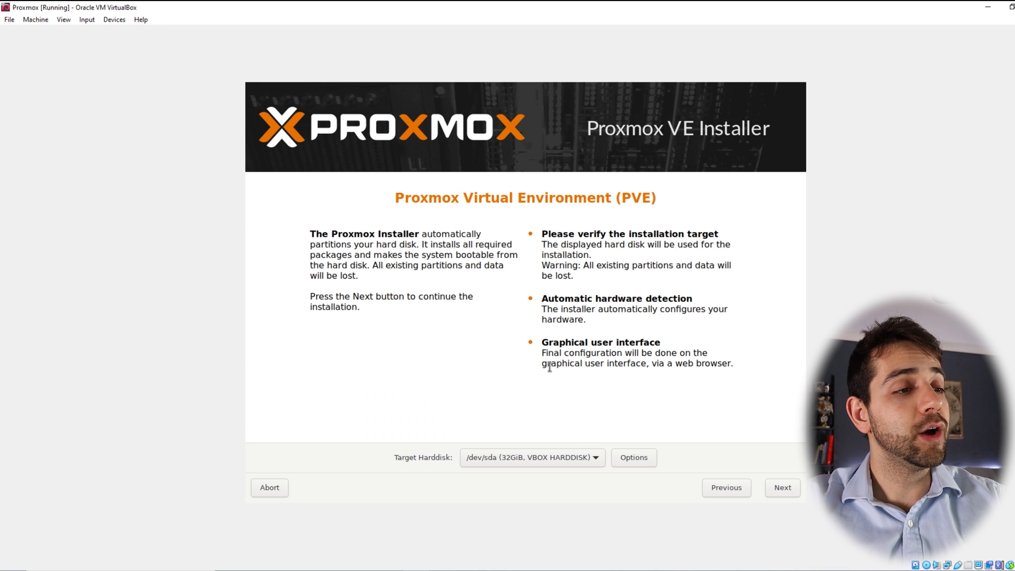
Step: Keep /dev/sda as the target hard disk and continue to the next installer page
left_click(518, 461)
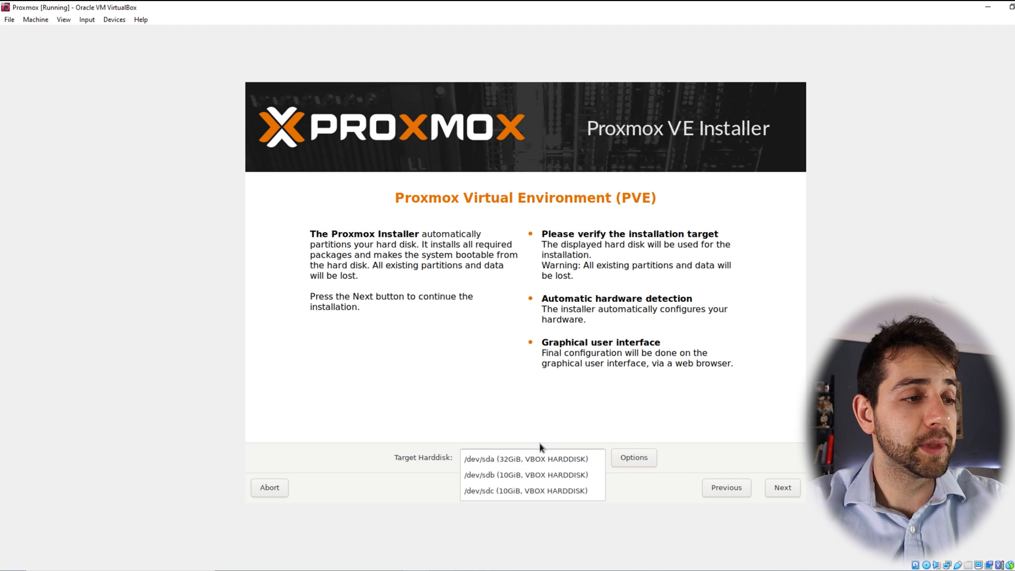
left_click(546, 460)
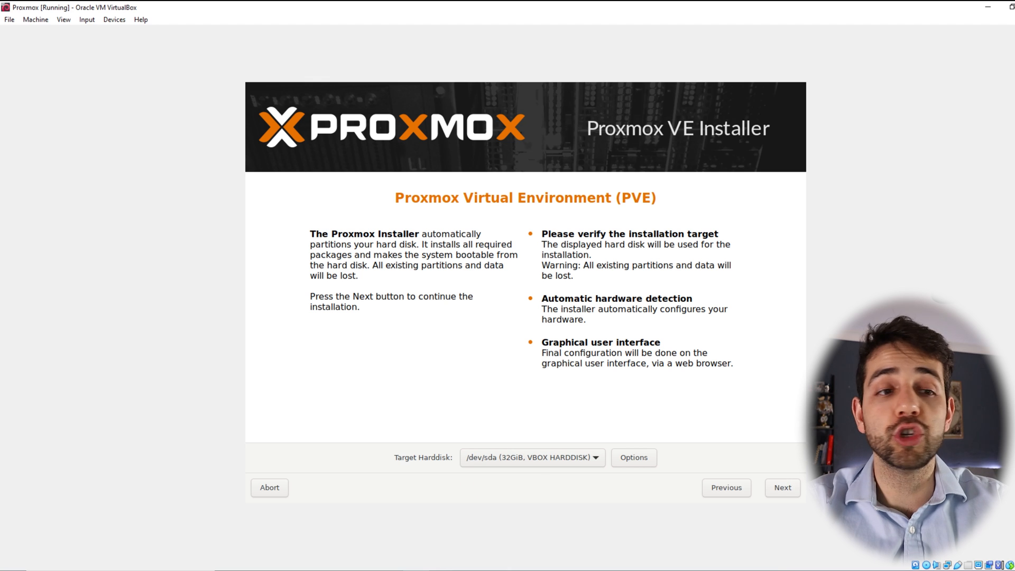
left_click(784, 490)
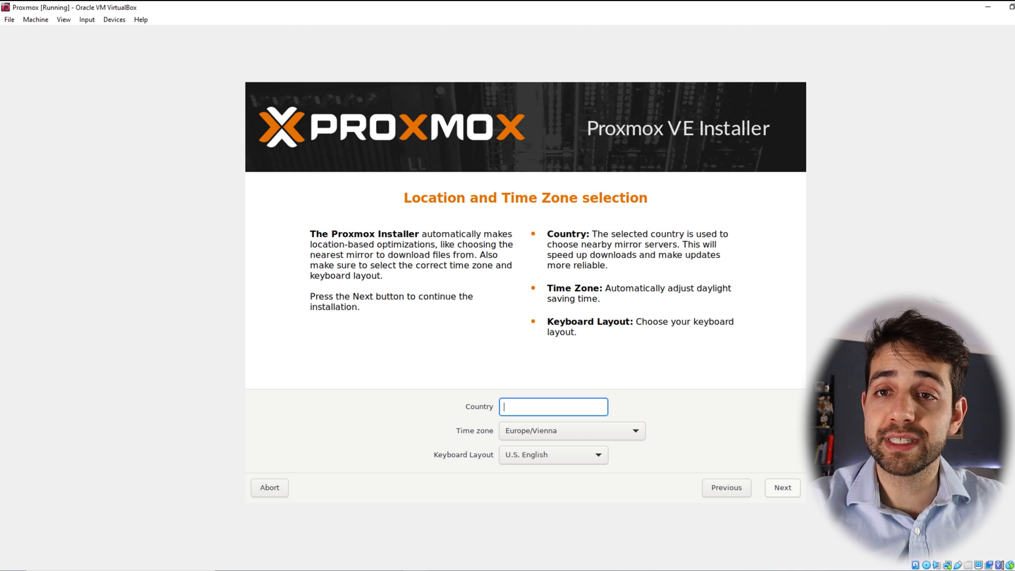
Step: Set the country to Brazil and the time zone to America/Sao_Paulo, then continue
type("bra")
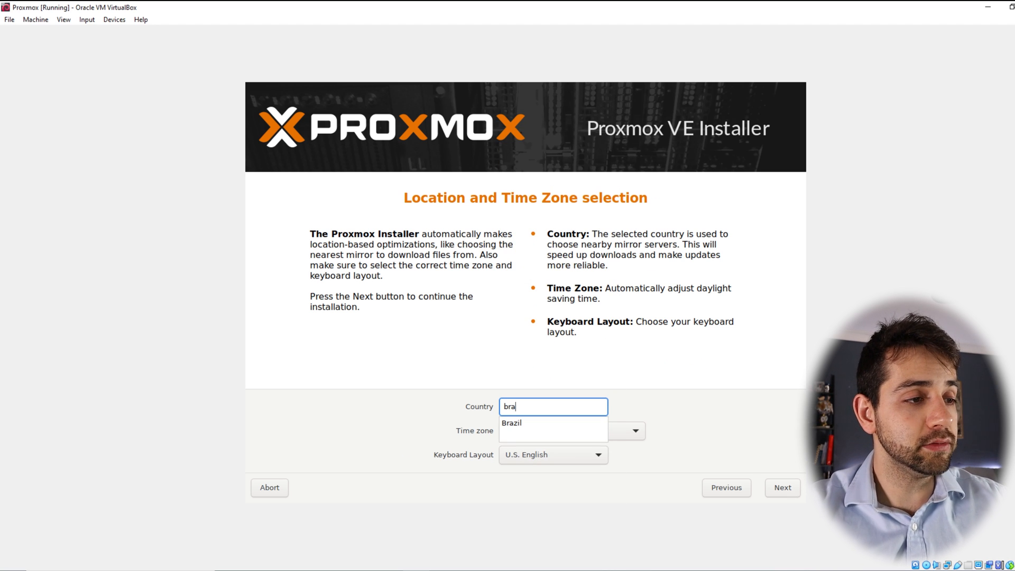
left_click(529, 423)
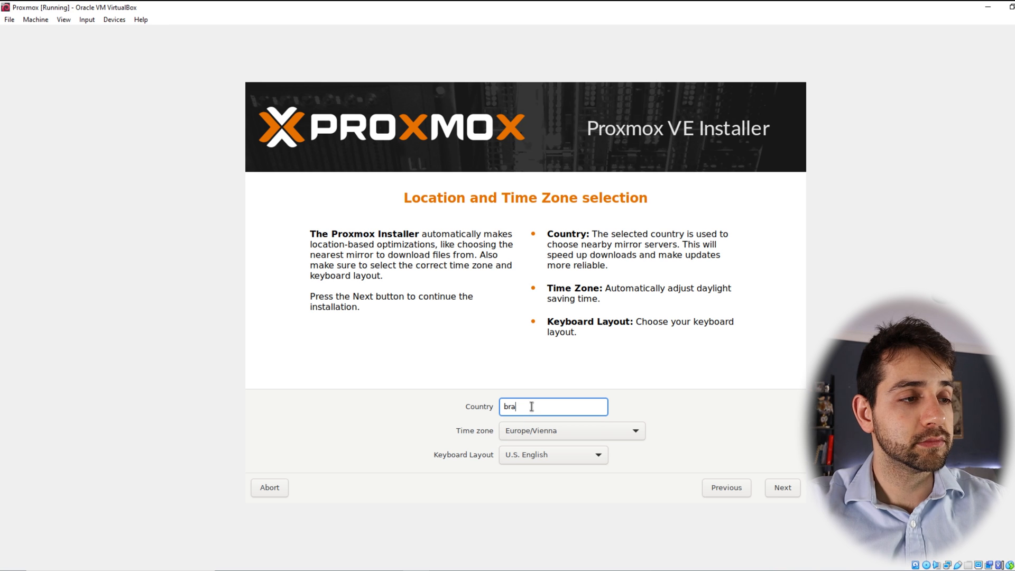
type("z")
left_click(528, 418)
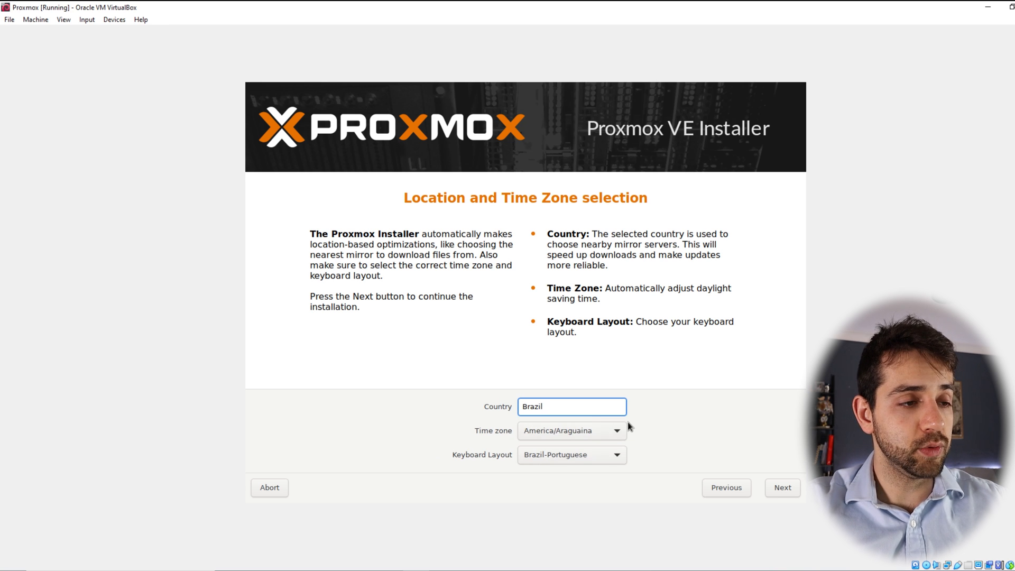
left_click(566, 432)
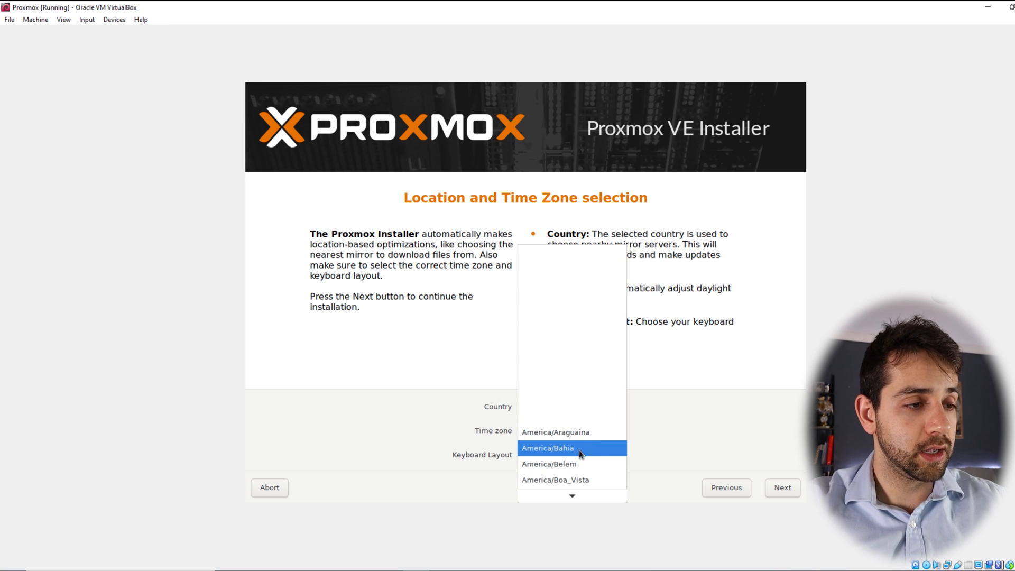
scroll(595, 480, "down", 3)
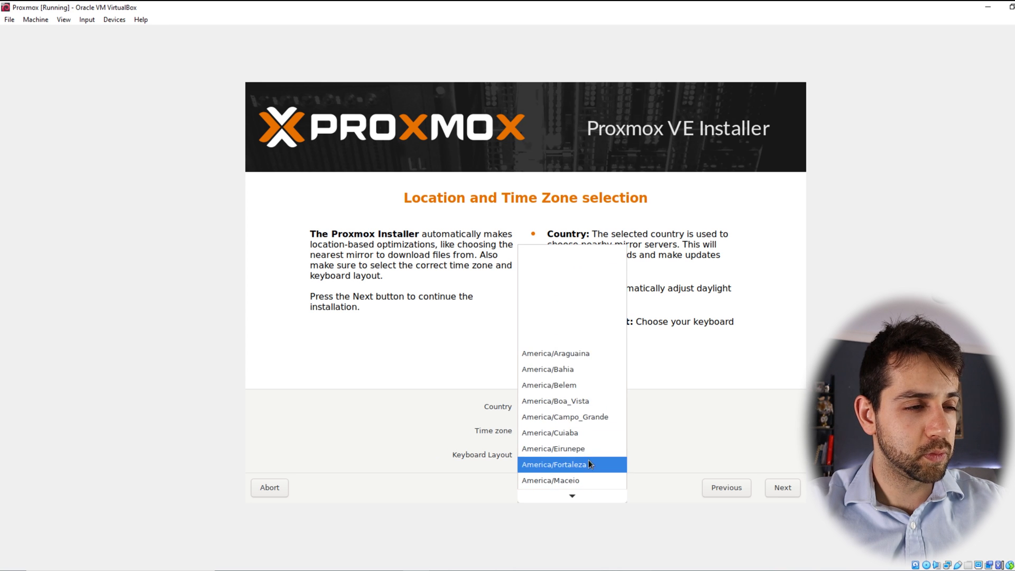
scroll(608, 462, "down", 5)
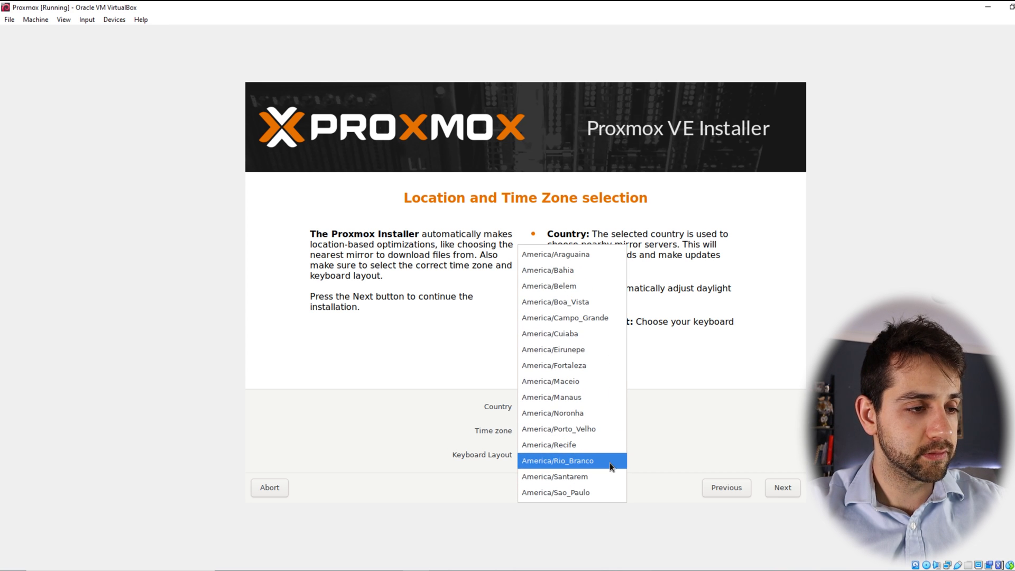
left_click(590, 493)
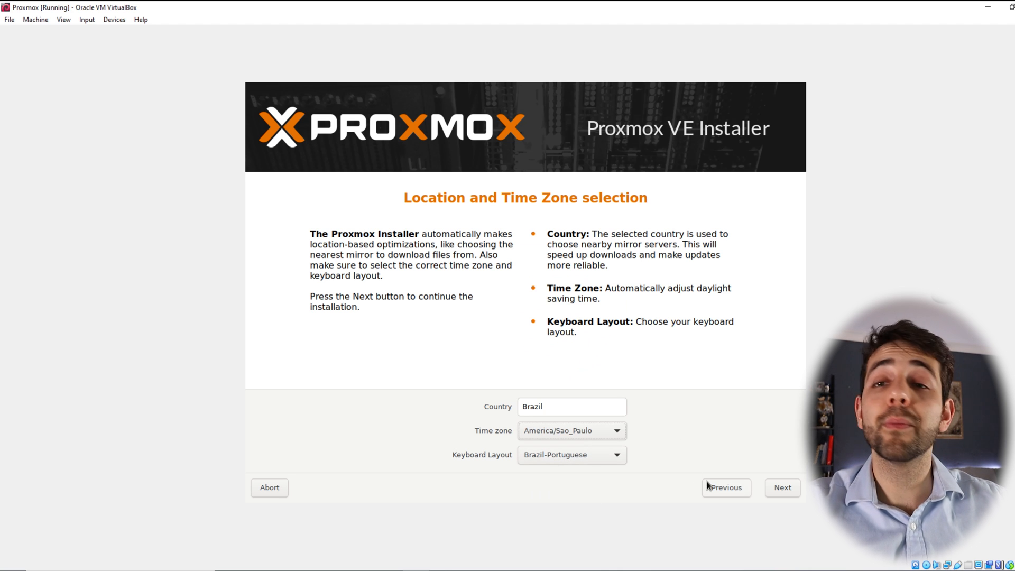
left_click(783, 488)
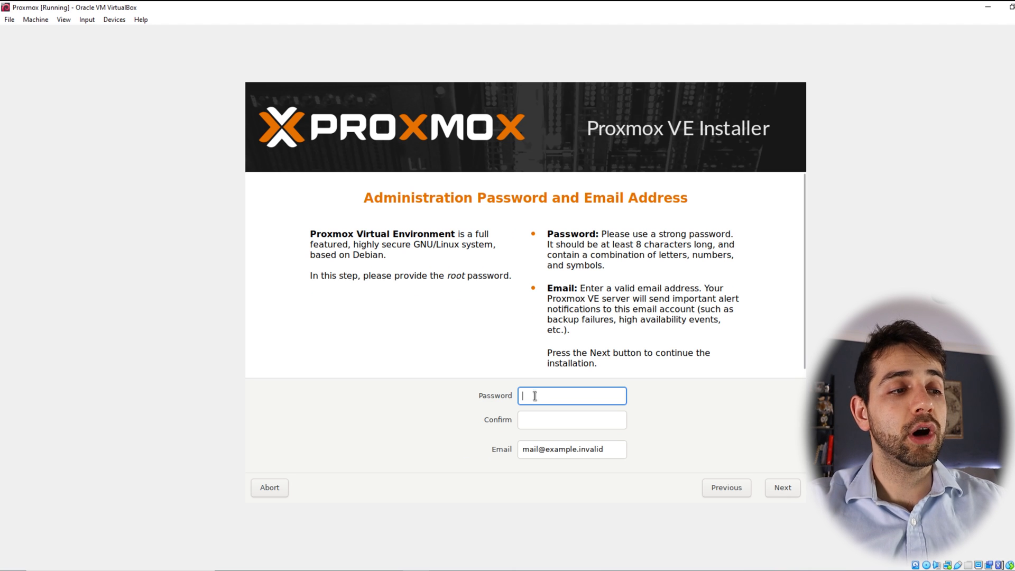
Step: Enter and confirm the root password and fill in the administrator e-mail address, then continue
type("a")
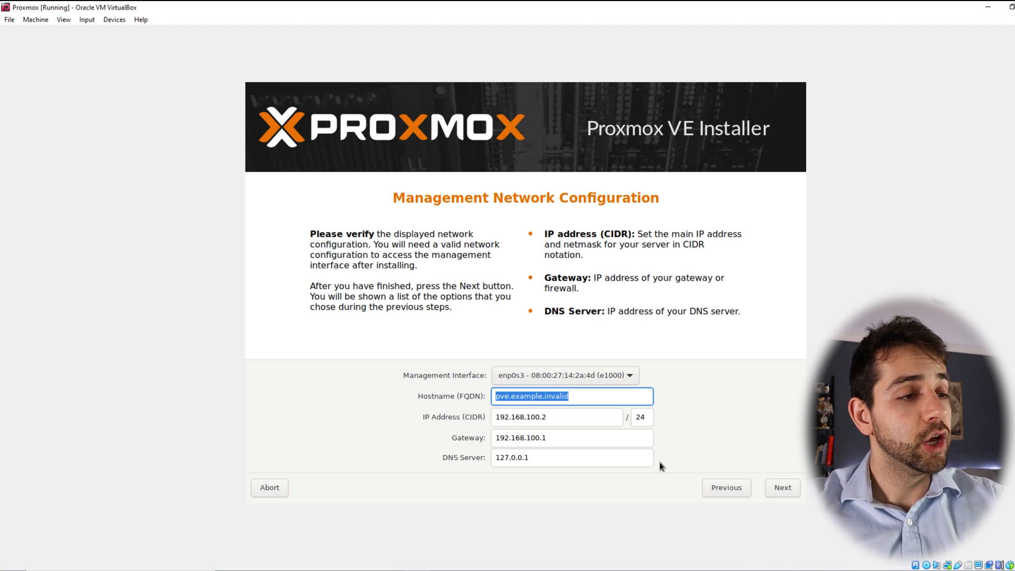
Step: Set the hostname to sauberlab.proxmox, IP 192.168.1.105/24, gateway and DNS 192.168.1.1, then continue
left_click_drag(594, 421, 527, 418)
type("1.105")
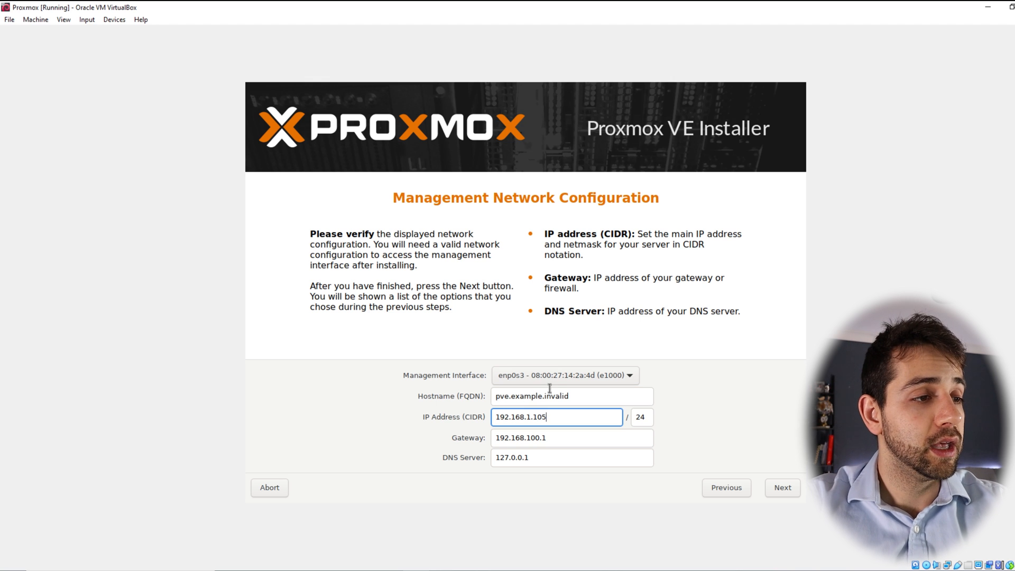
triple_click(579, 394)
type("sauberlab.proxmox")
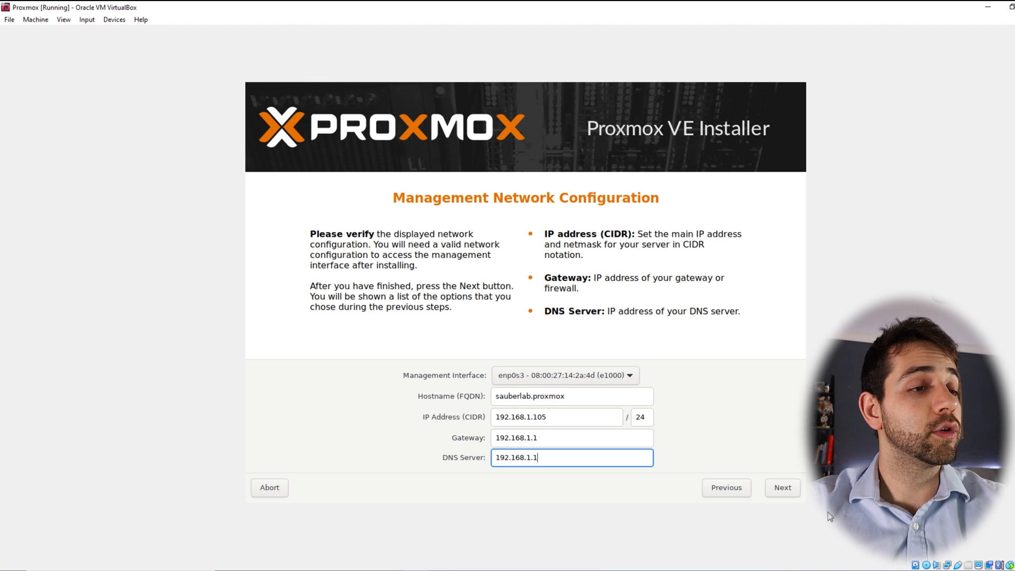
left_click(782, 487)
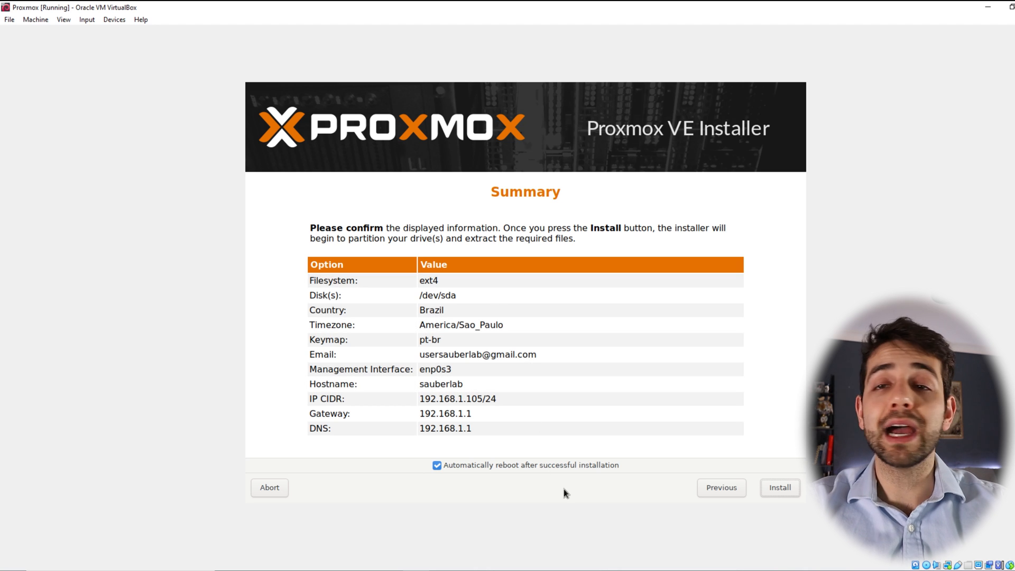
Step: Review the summary and start the installation
left_click(780, 488)
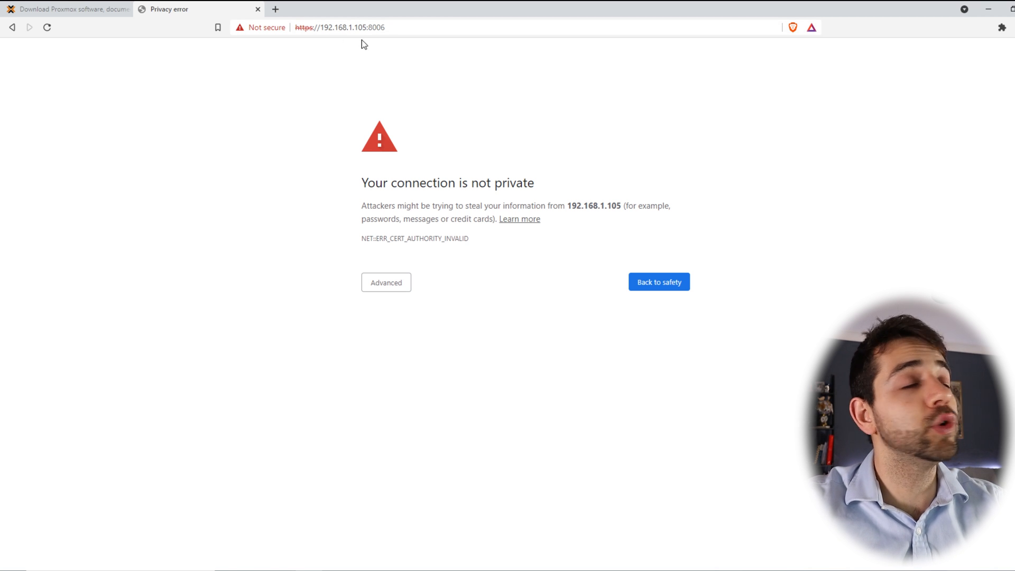
Step: Bypass the certificate warning to reach the web interface at 192.168.1.105:8006
left_click(389, 288)
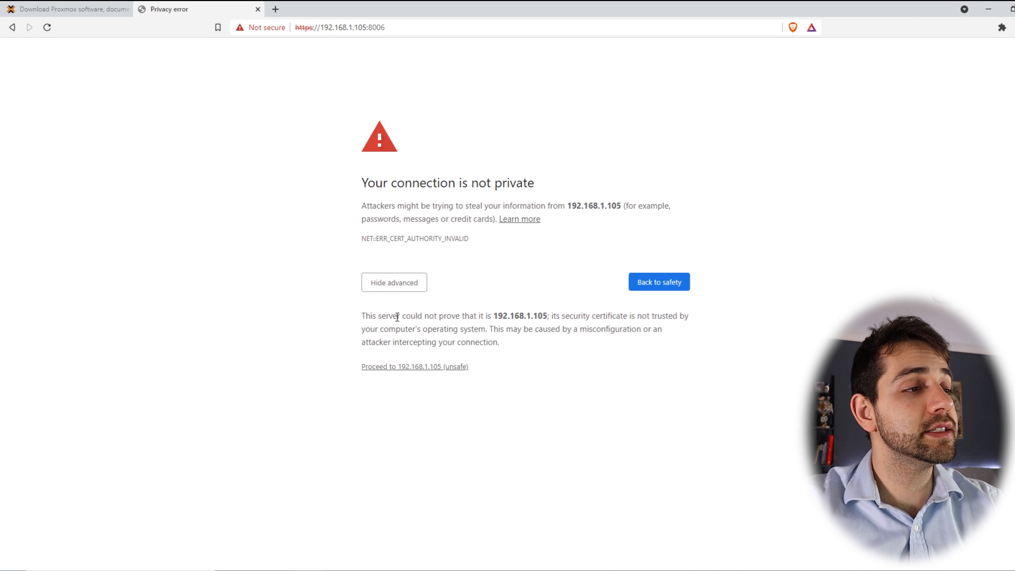
left_click(418, 372)
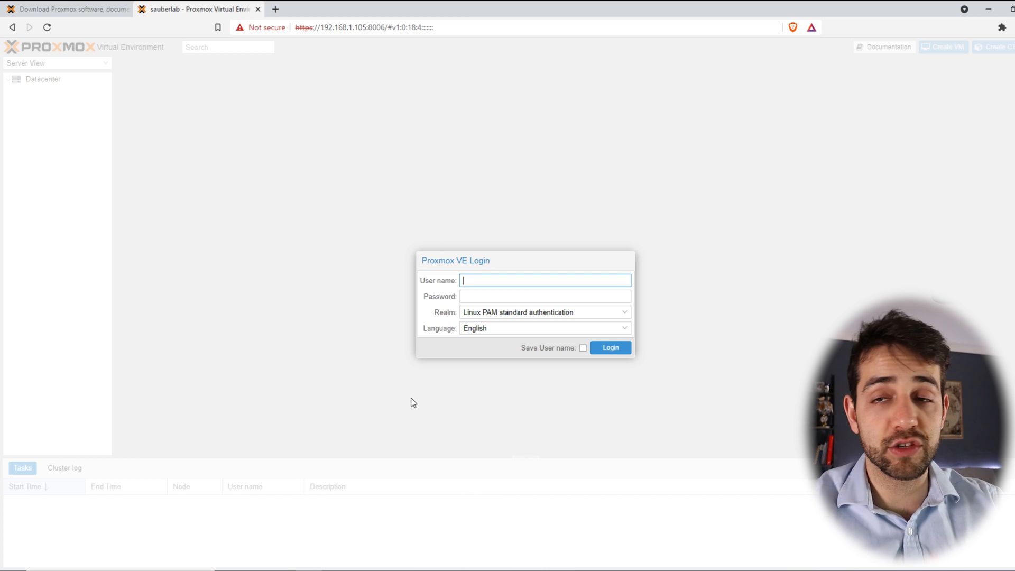
Step: Log in as root with the account password and dismiss the subscription notice
type("root")
key("Tab")
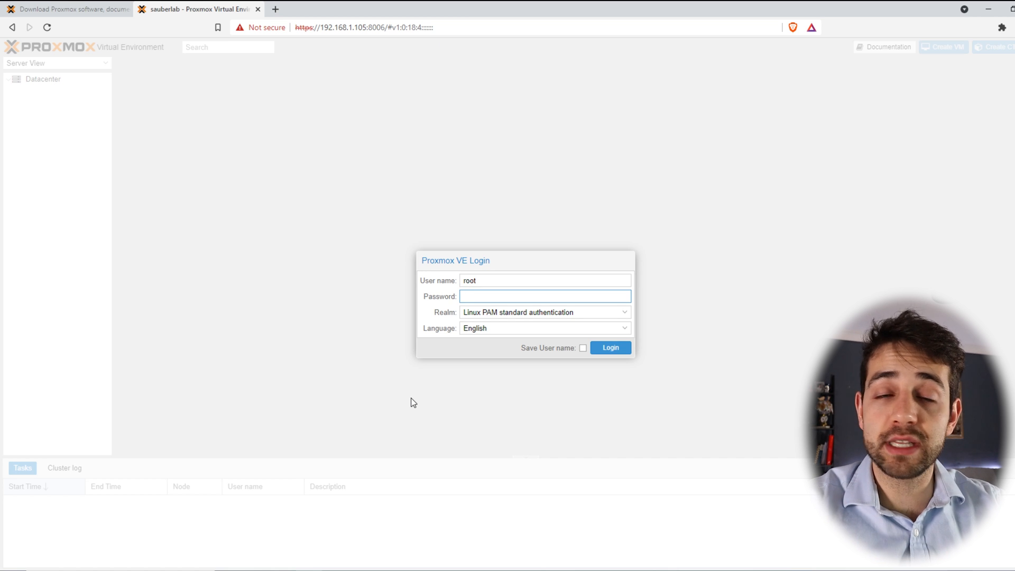
type("********")
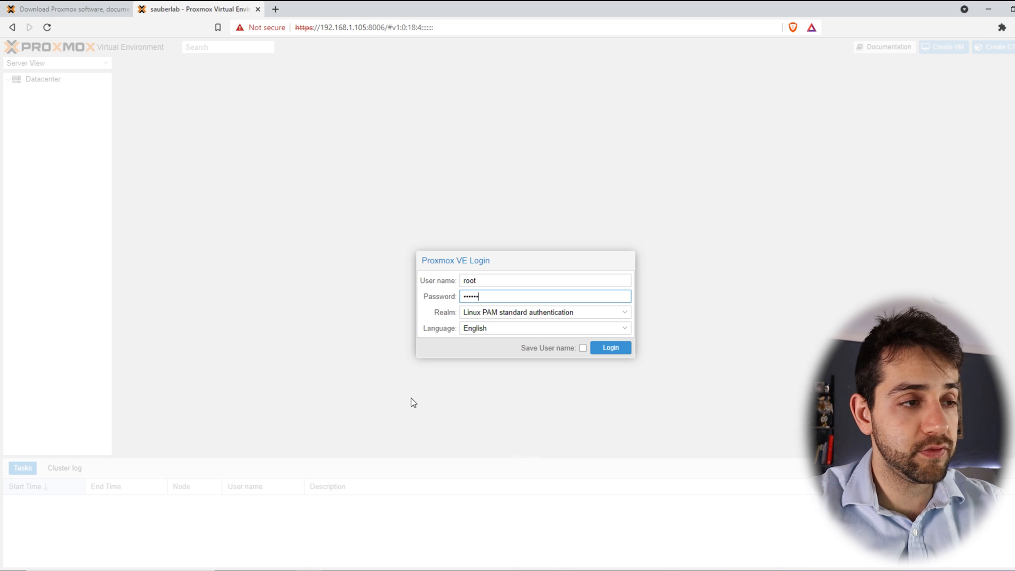
key("Return")
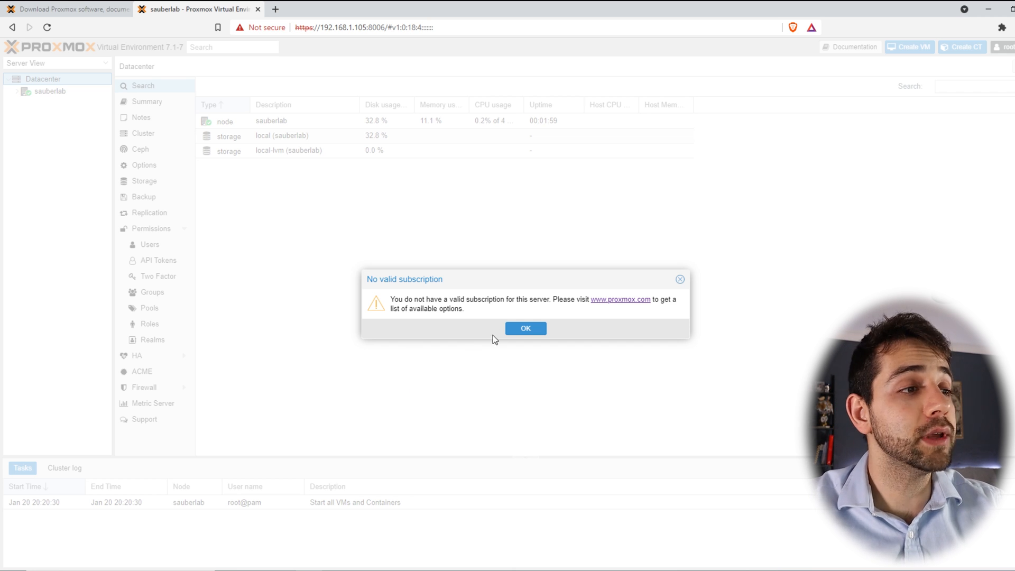
left_click(507, 333)
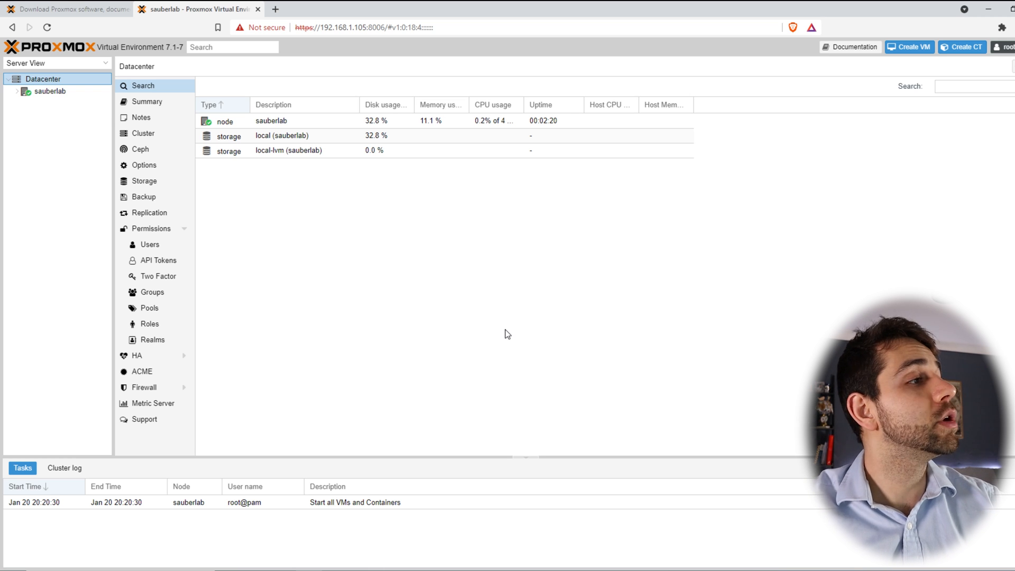
Step: Expand the sauberlab node and open the Datacenter summary
left_click(17, 91)
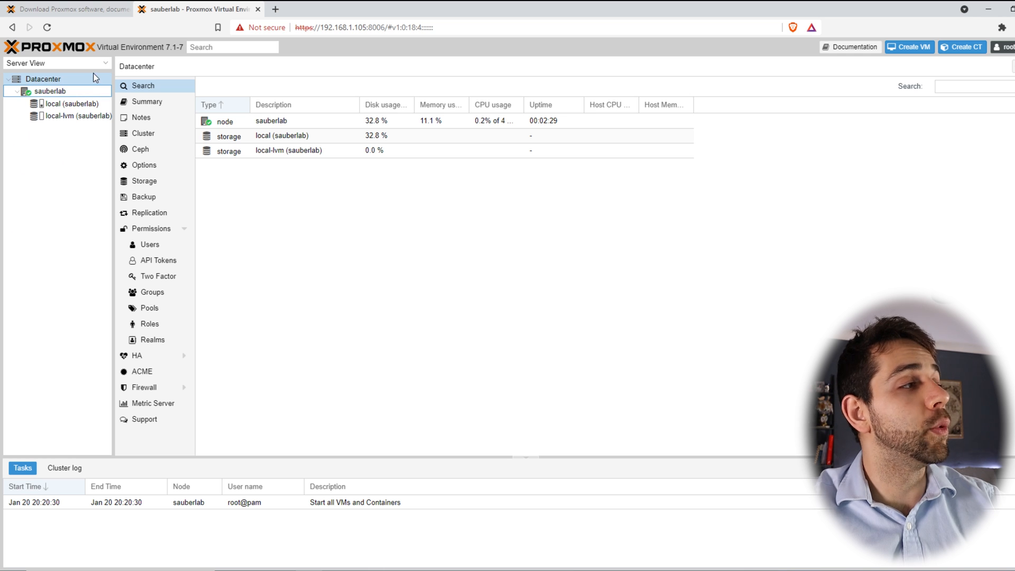
left_click(74, 79)
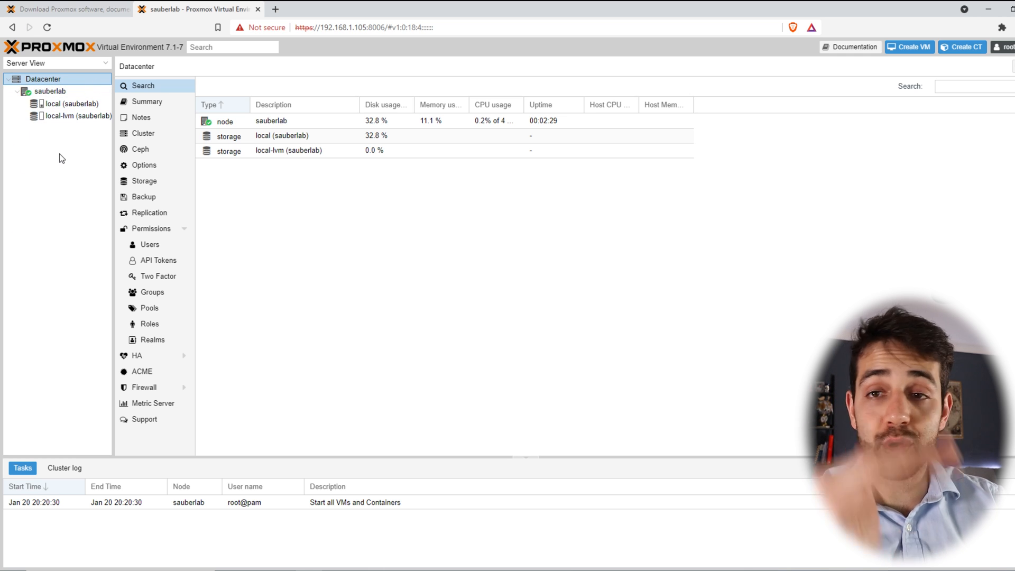
left_click(169, 110)
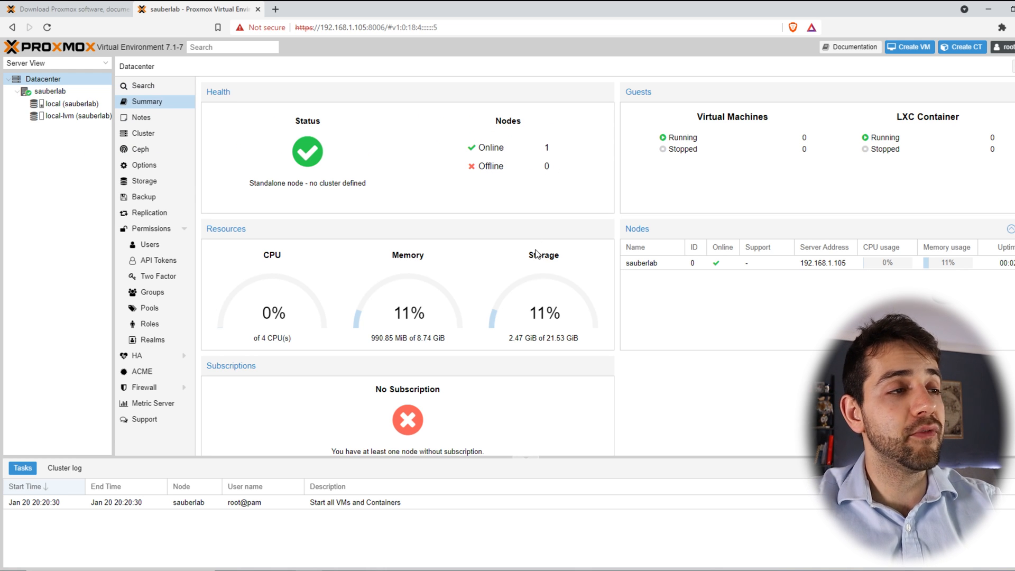
Step: Browse the Datacenter sections: notes, cluster, storage, backup, replication, users and ACME
left_click(146, 119)
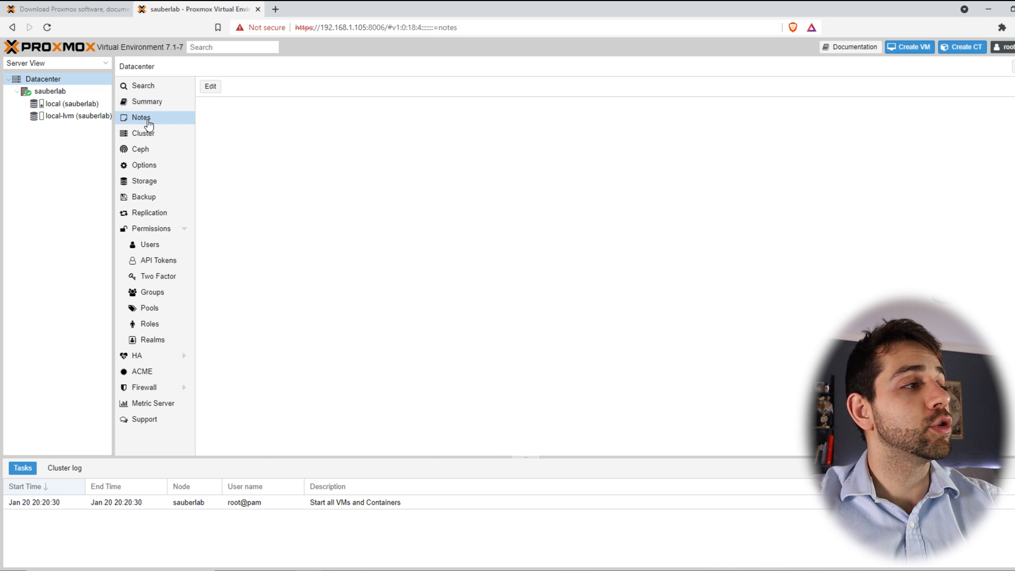
left_click(161, 134)
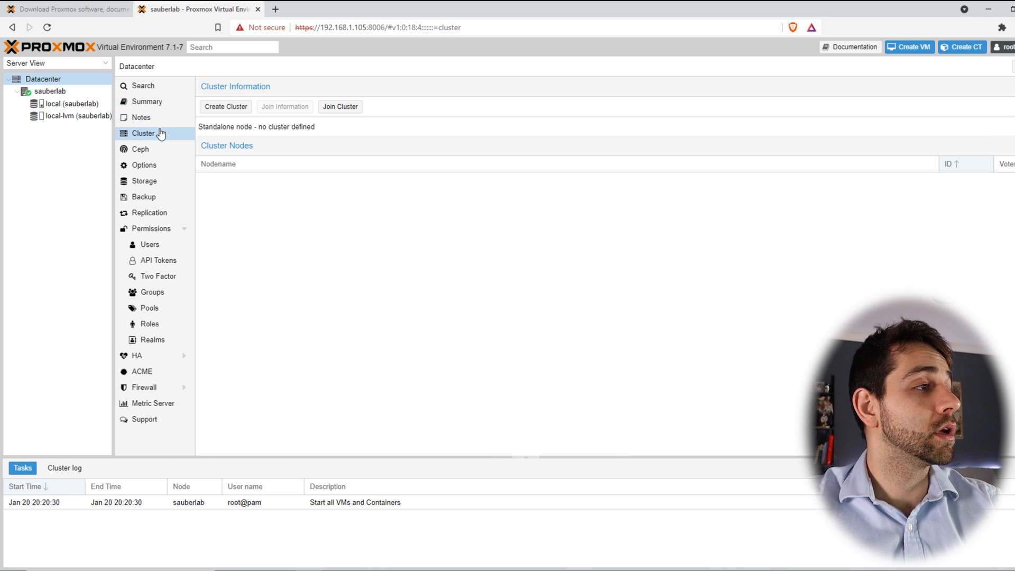
left_click(150, 180)
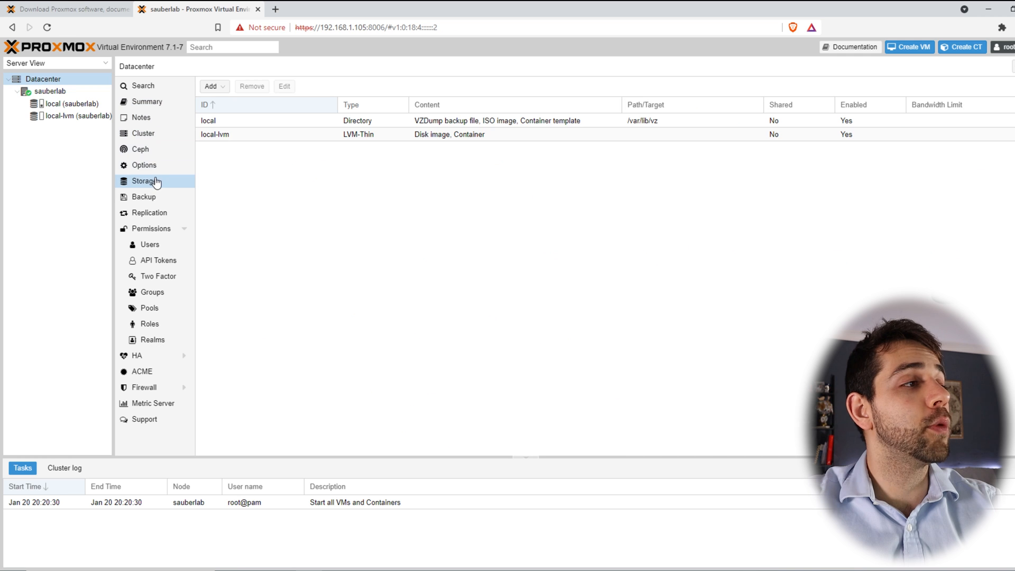
left_click(150, 198)
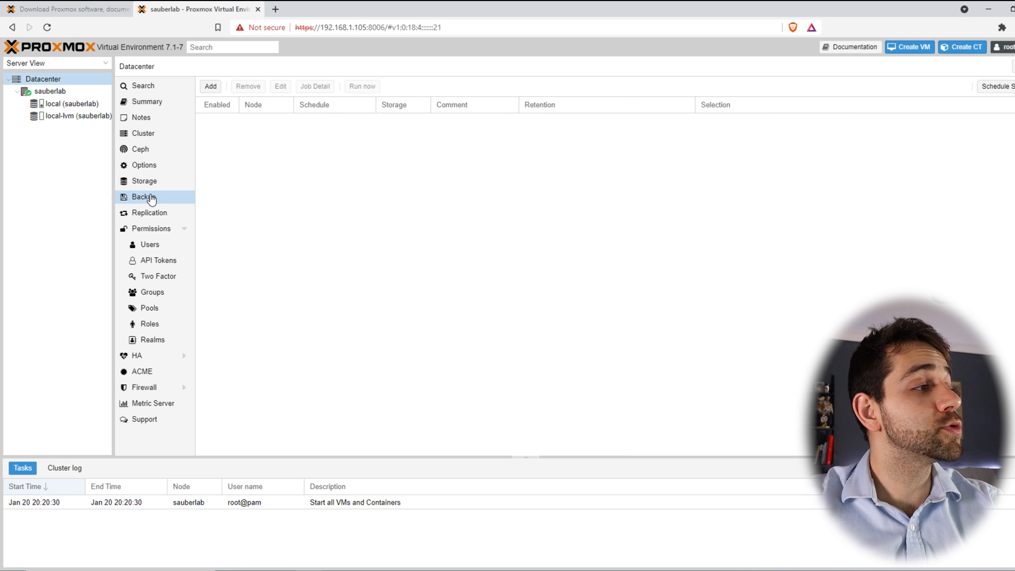
left_click(155, 214)
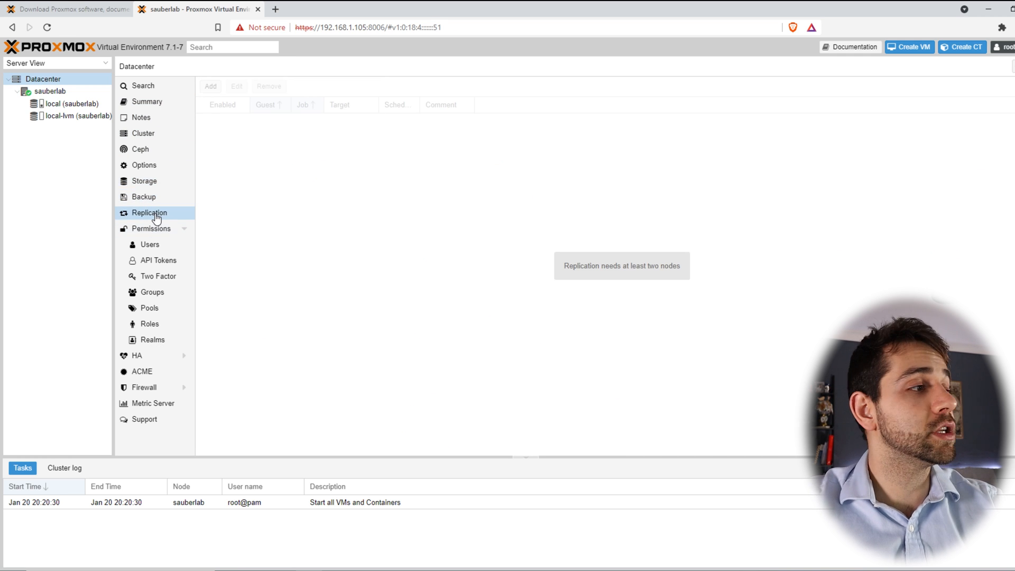
left_click(164, 247)
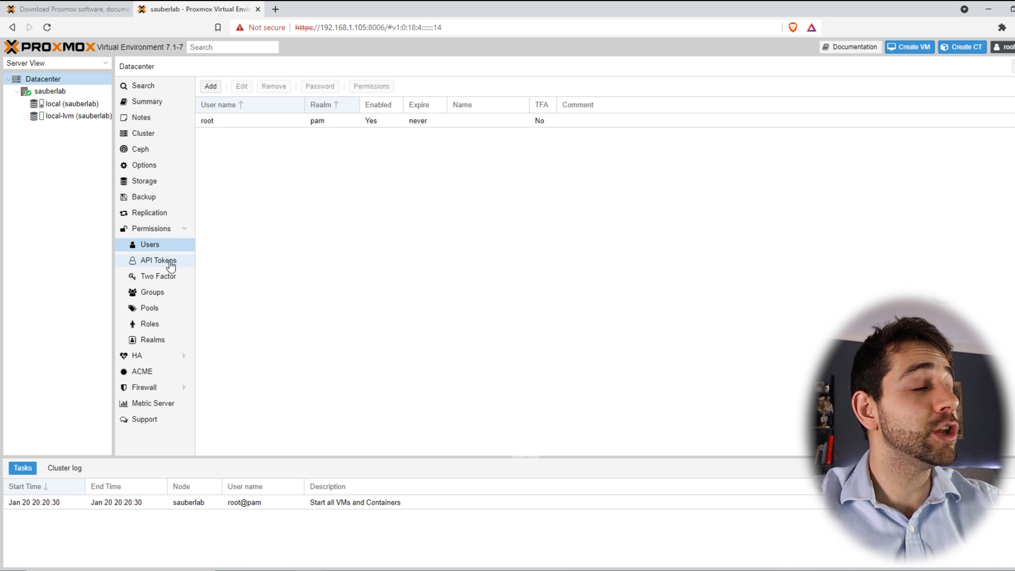
left_click(151, 373)
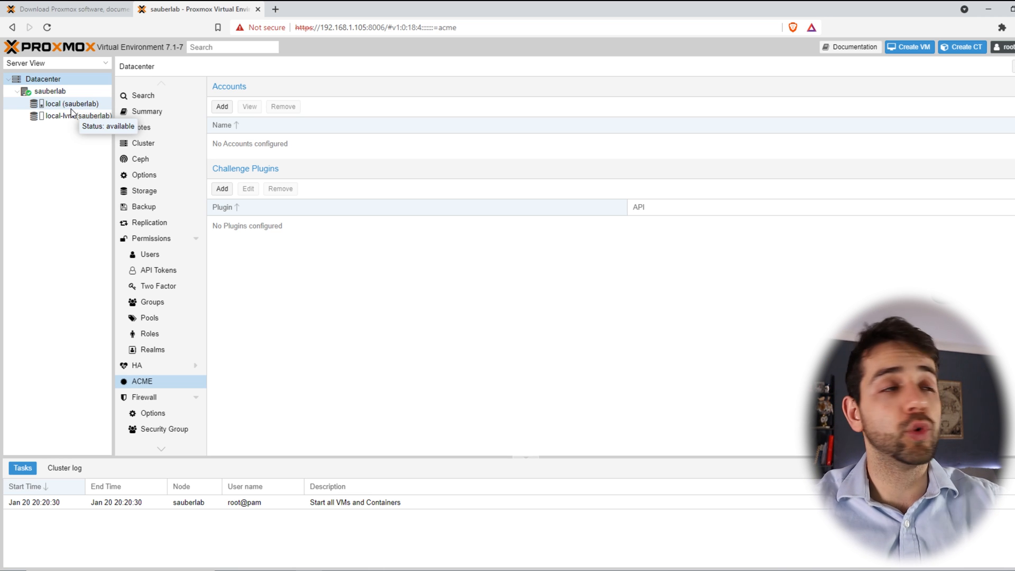
Step: Open the sauberlab node and browse its storage list and ZFS disks page
left_click(51, 91)
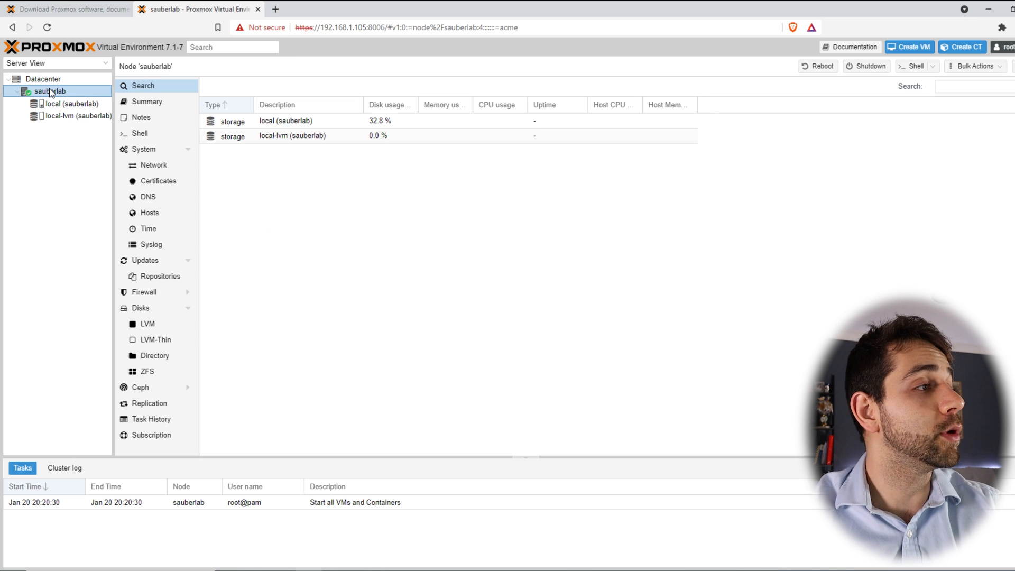
left_click(352, 123)
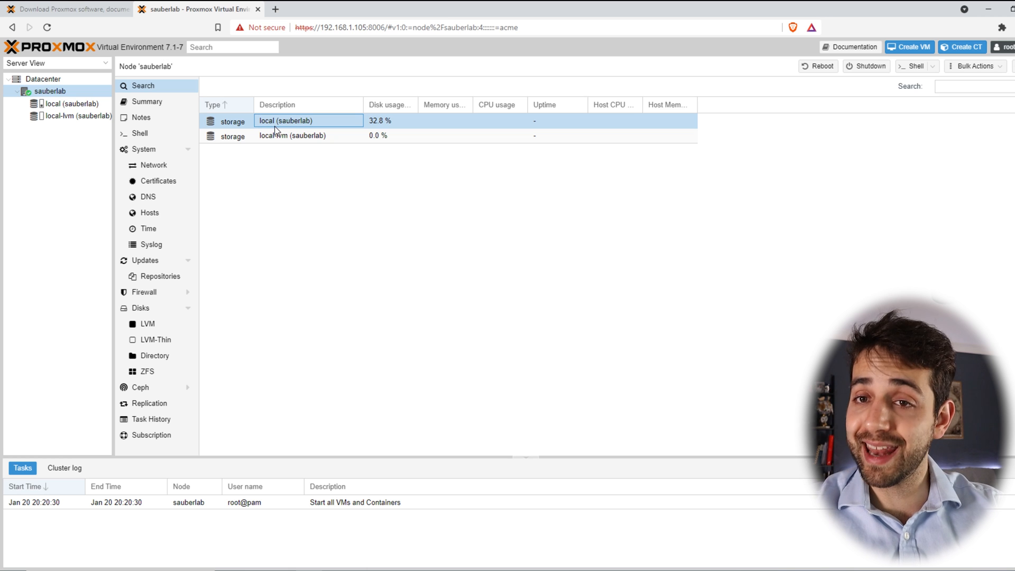
left_click(159, 375)
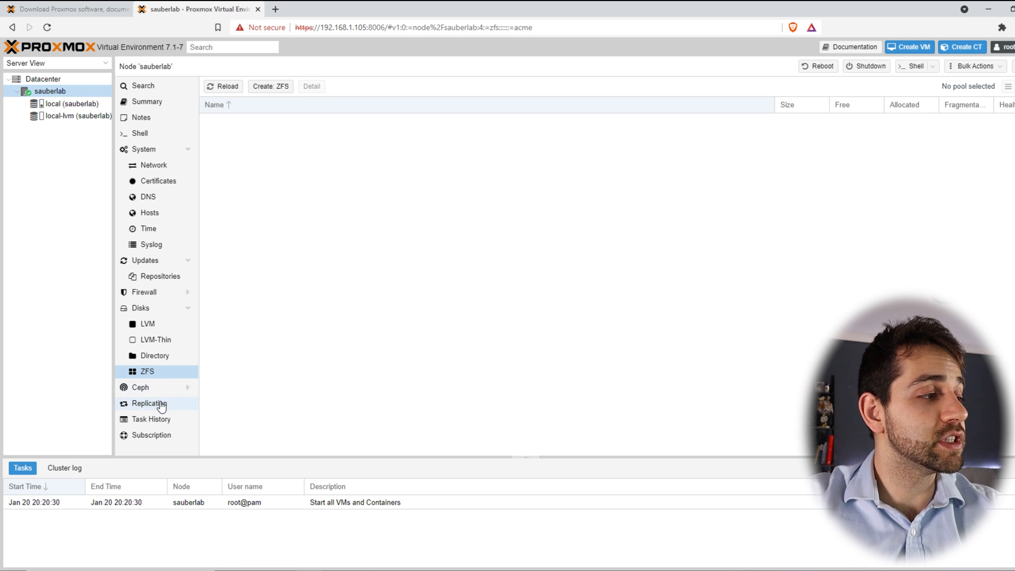
left_click(159, 405)
left_click(159, 372)
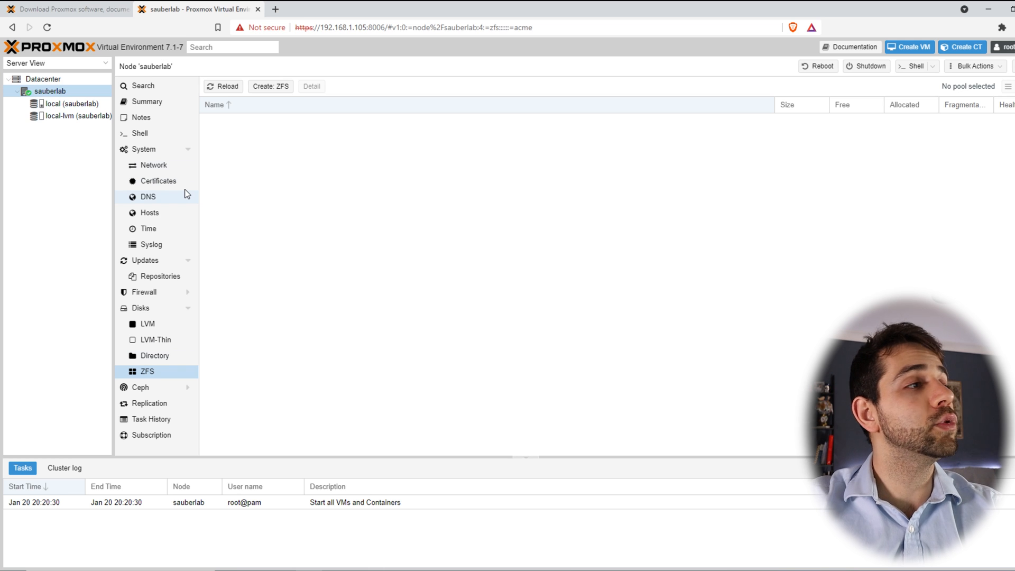
Step: Start a new ZFS pool named local-zfs using /dev/sdb and /dev/sdc with RAID level Mirror
left_click(272, 95)
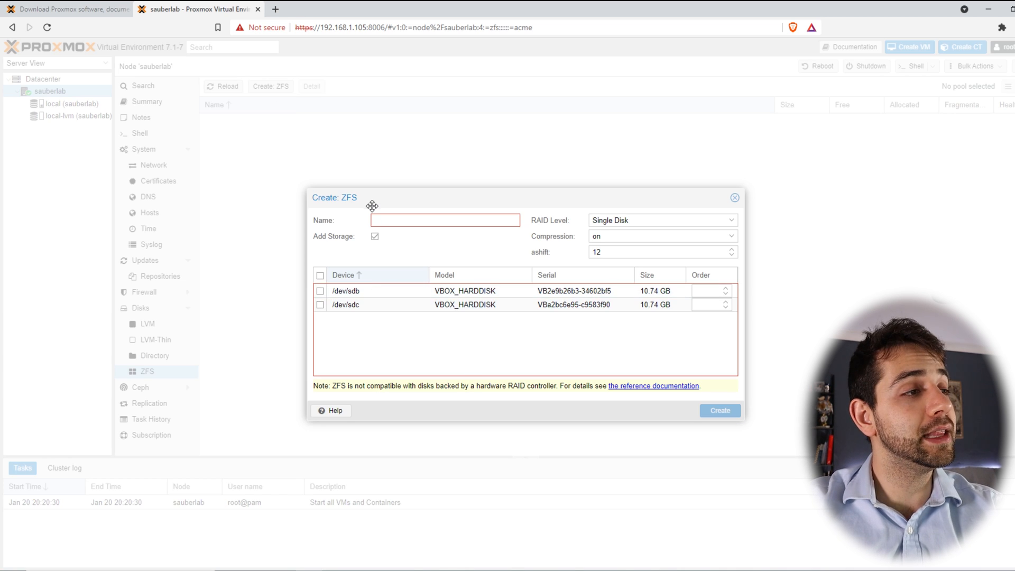
left_click(321, 291)
left_click(320, 305)
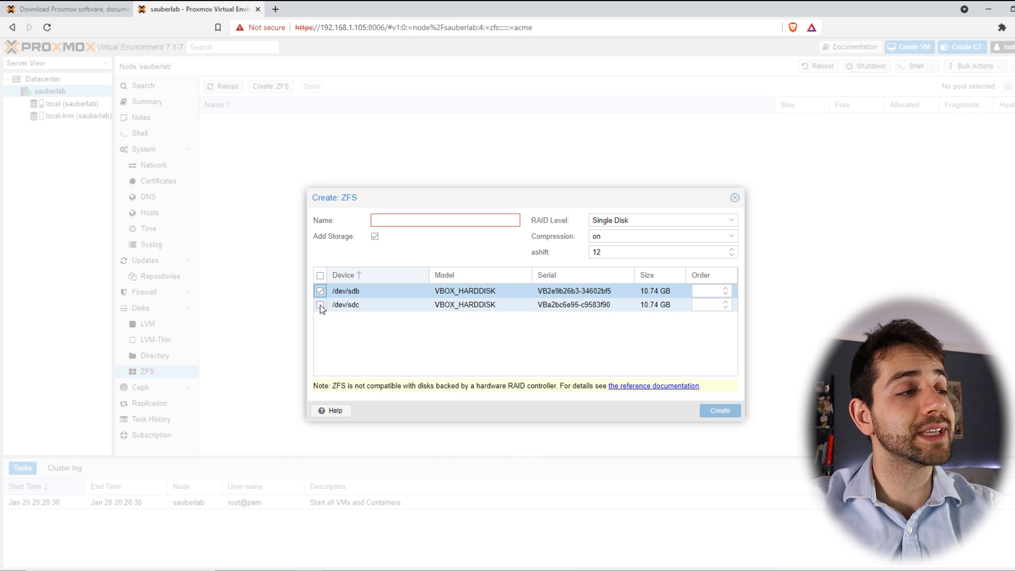
left_click(410, 219)
type("local-zfs")
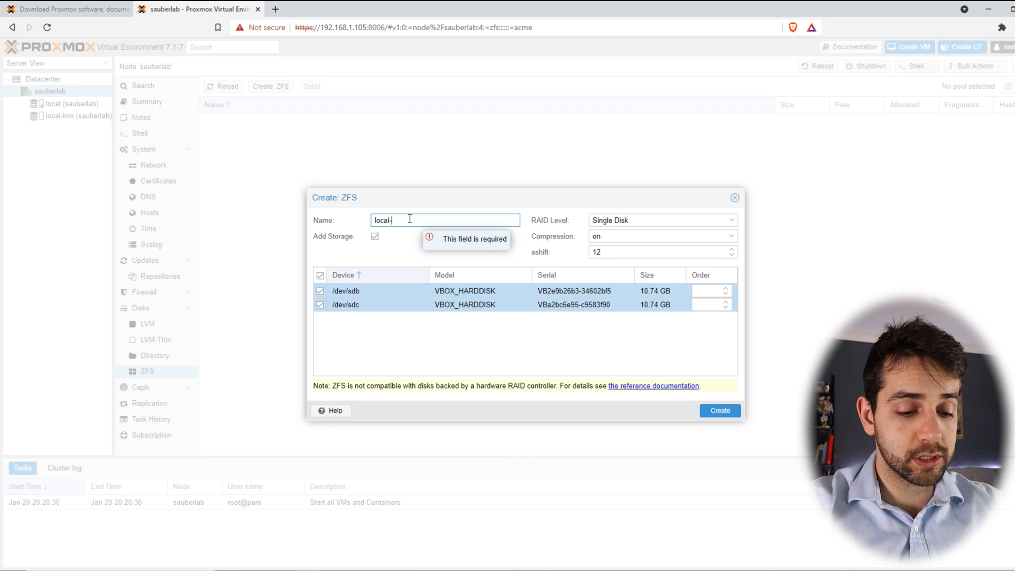
left_click(650, 220)
left_click(629, 244)
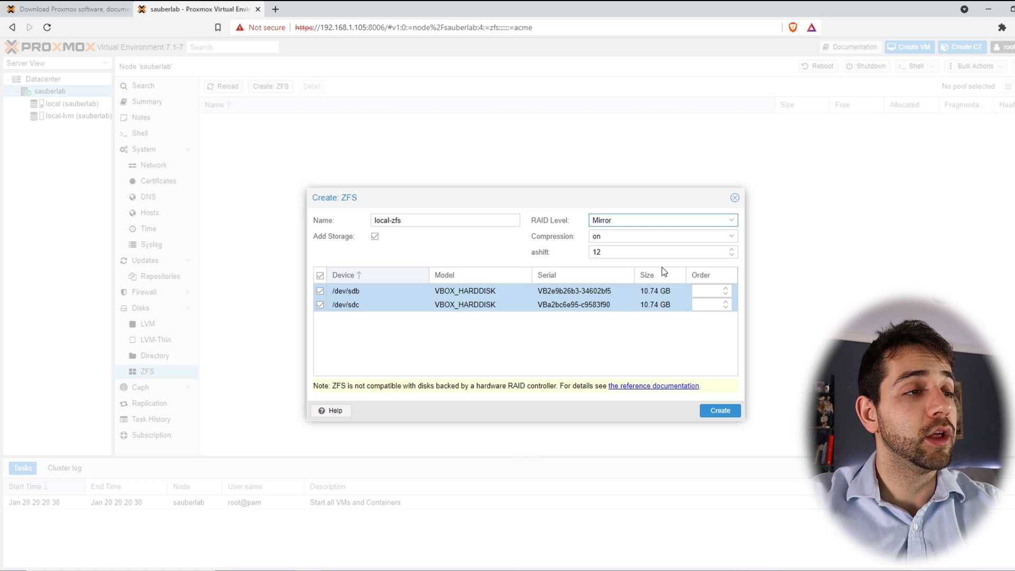
Step: Set the disk order to 1 for /dev/sdb and 2 for /dev/sdc, and create the pool
left_click(717, 291)
type("1")
left_click(712, 305)
type("2")
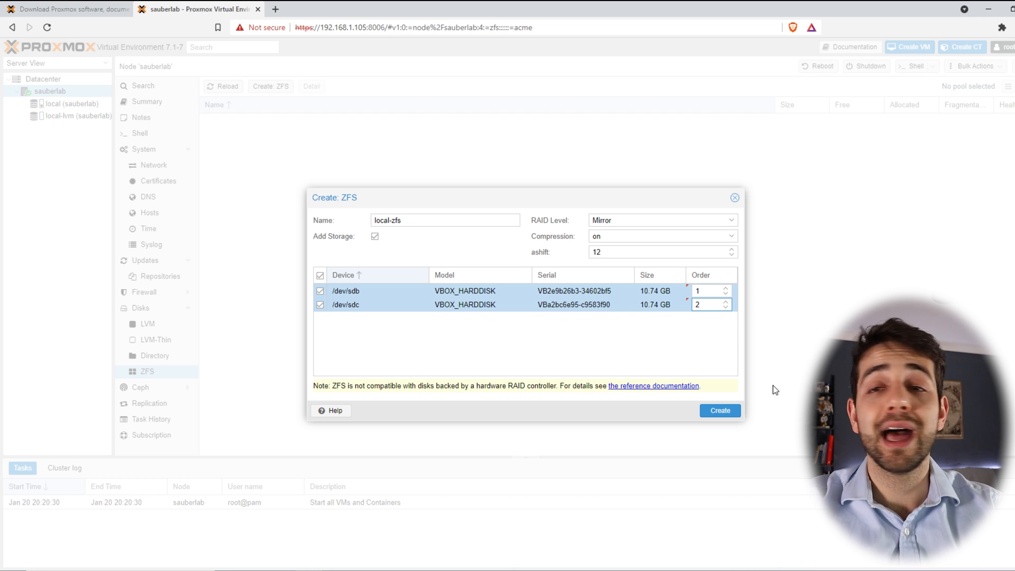
left_click(720, 410)
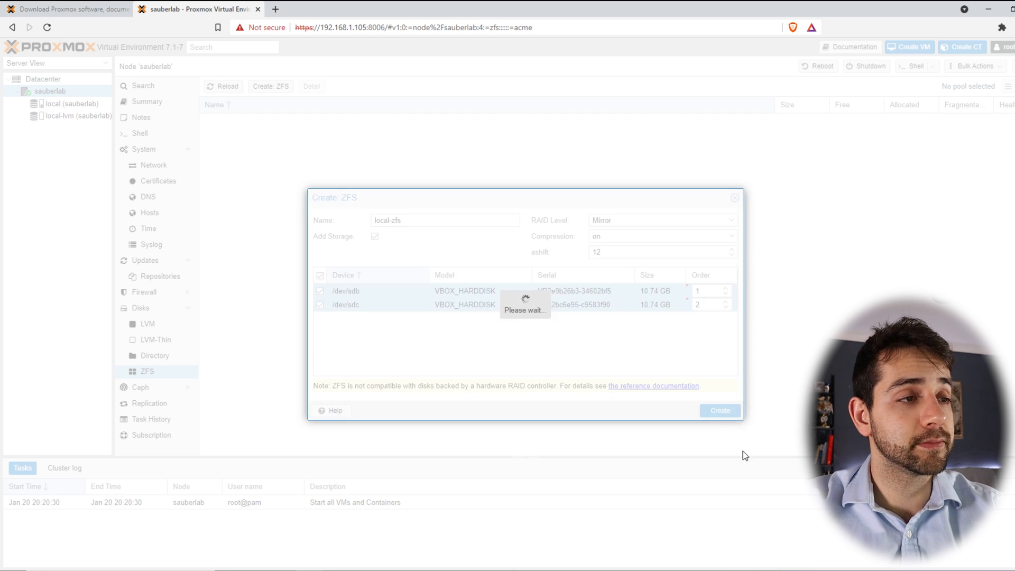
Step: Reopen the ZFS creation dialog to check for remaining unused disks
left_click(801, 121)
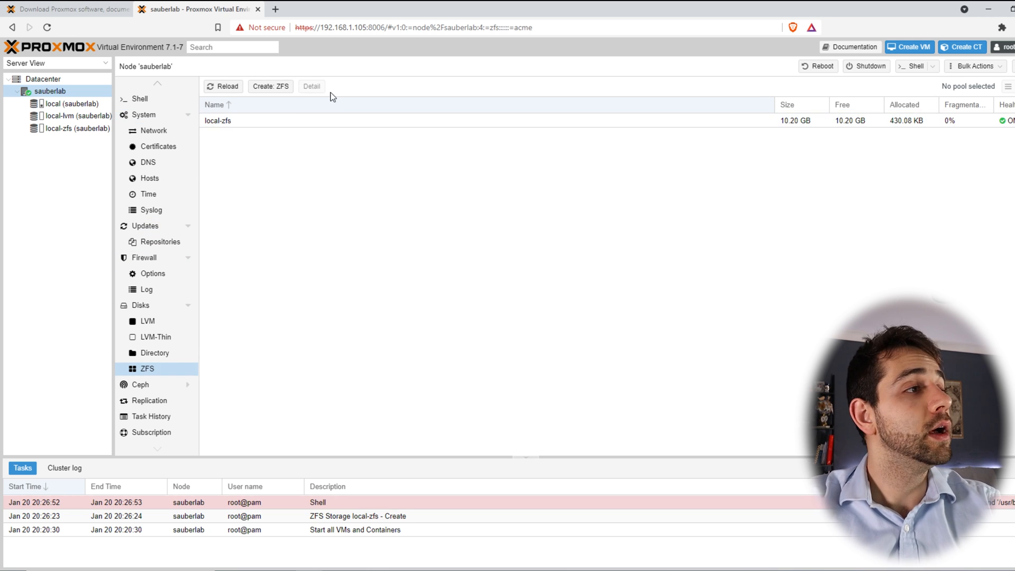
left_click(273, 89)
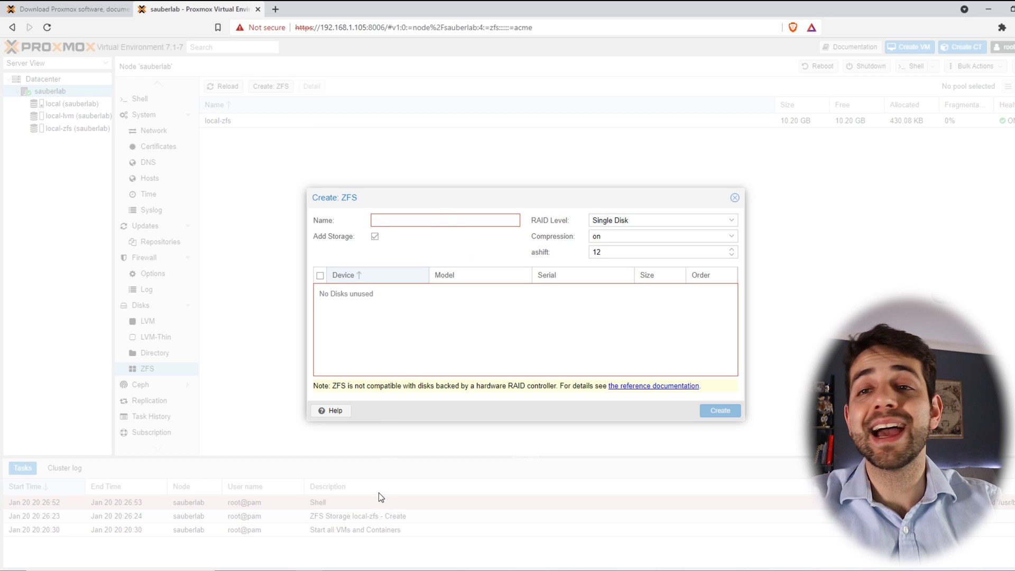